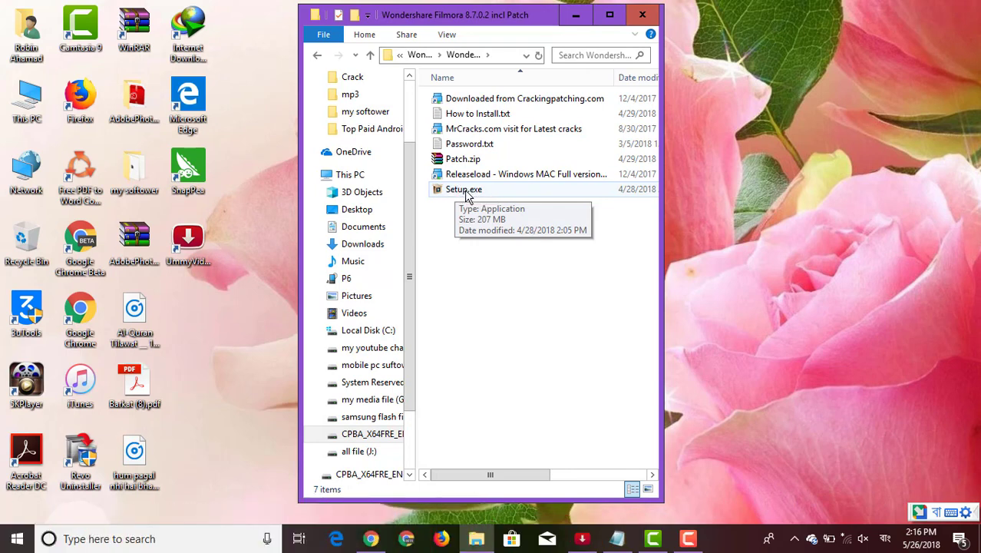
Launch Setup.exe from the Wondershare Filmora 8.7.0.2 incl Patch folder
double_click(466, 192)
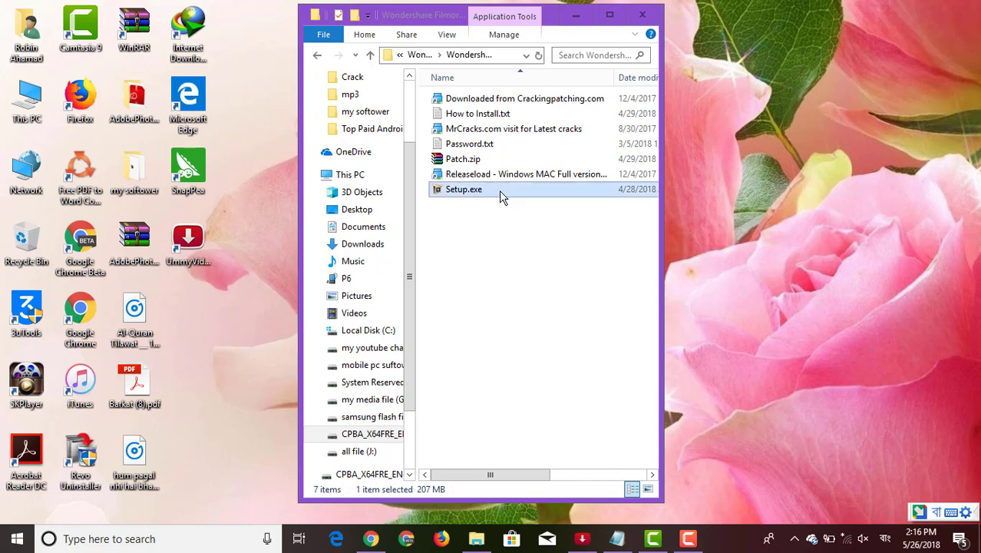
Run the Filmora setup in English, accept the licence and install to the default Program Files folder
click(688, 538)
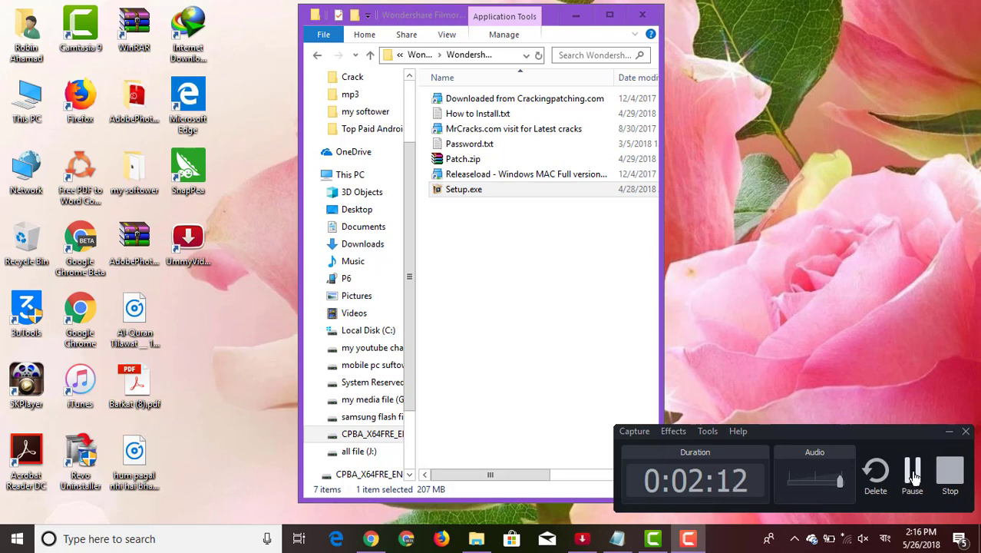
click(912, 478)
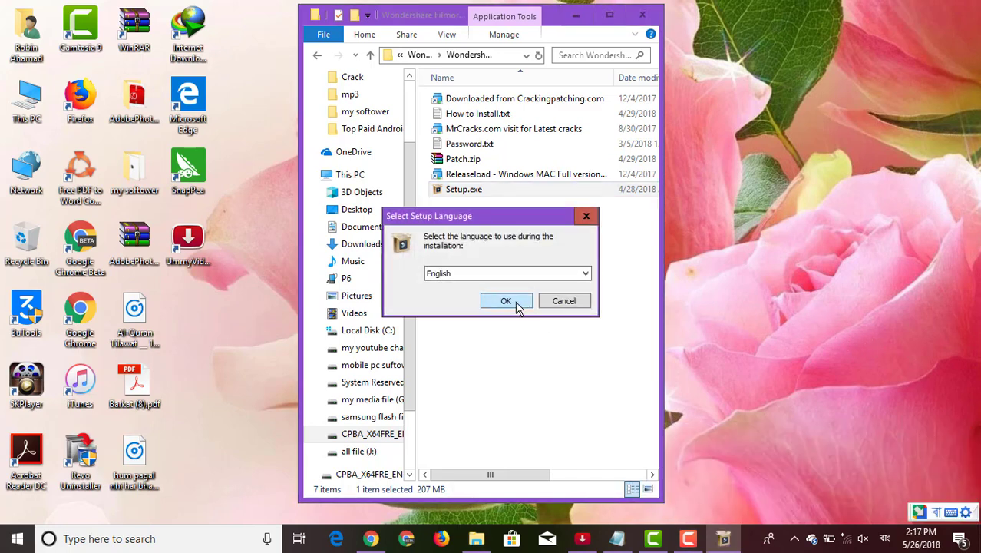
click(513, 303)
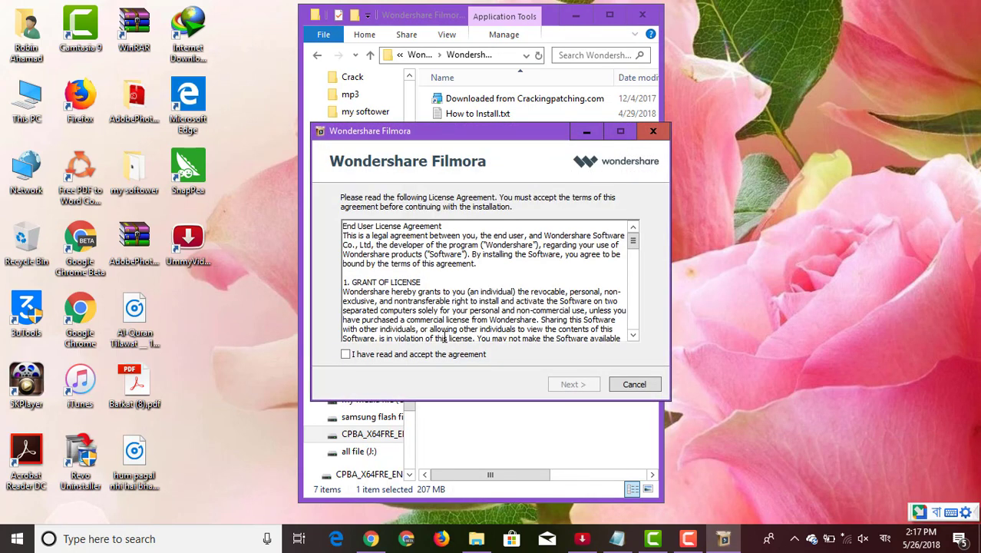
click(387, 355)
click(583, 388)
click(583, 387)
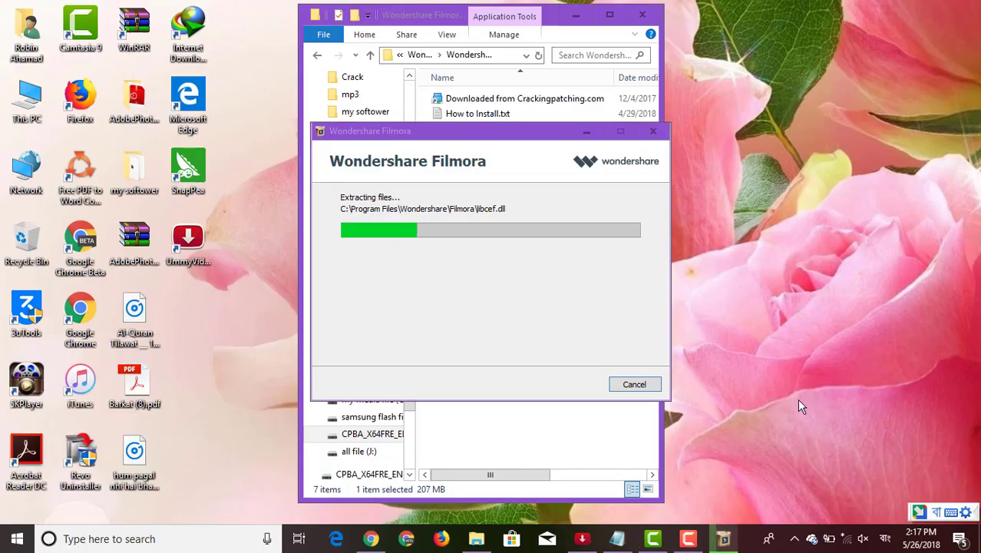
Complete the install without joining the User Experience Improvement Program, then move Explorer aside
click(690, 539)
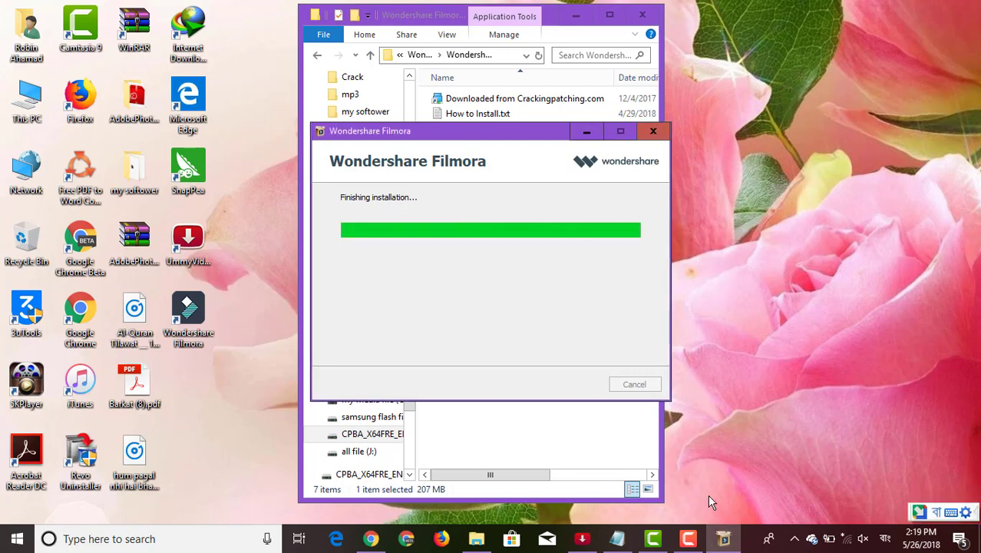
click(695, 544)
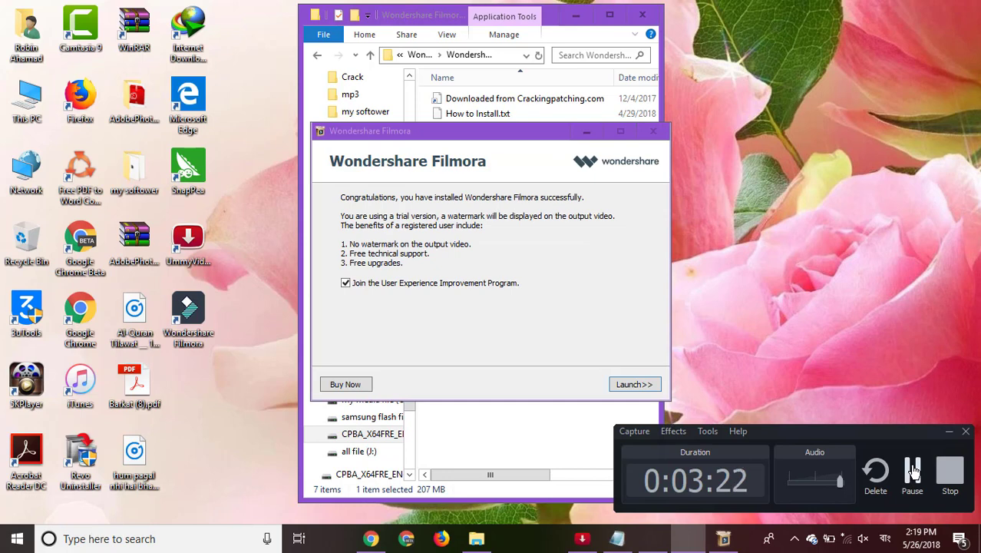
click(950, 433)
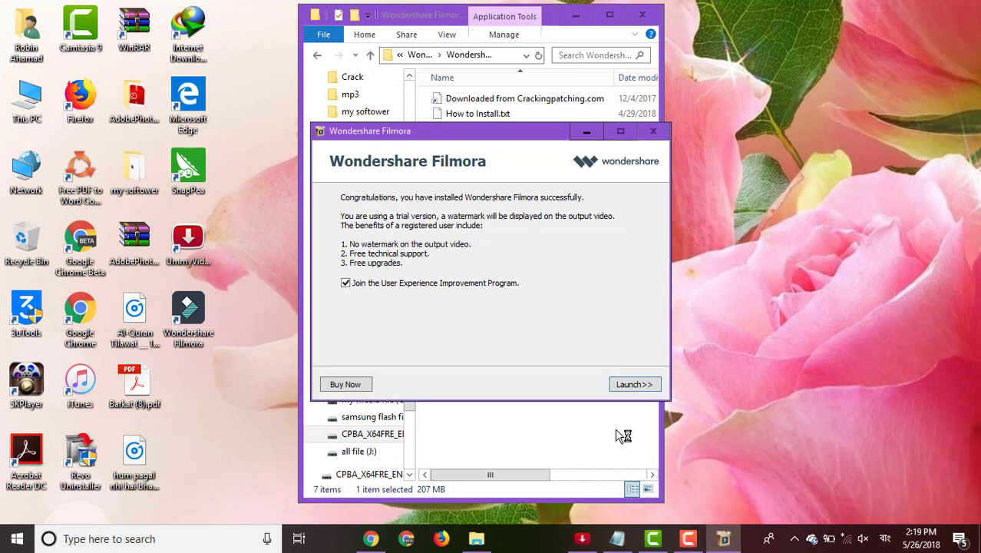
click(349, 284)
click(634, 384)
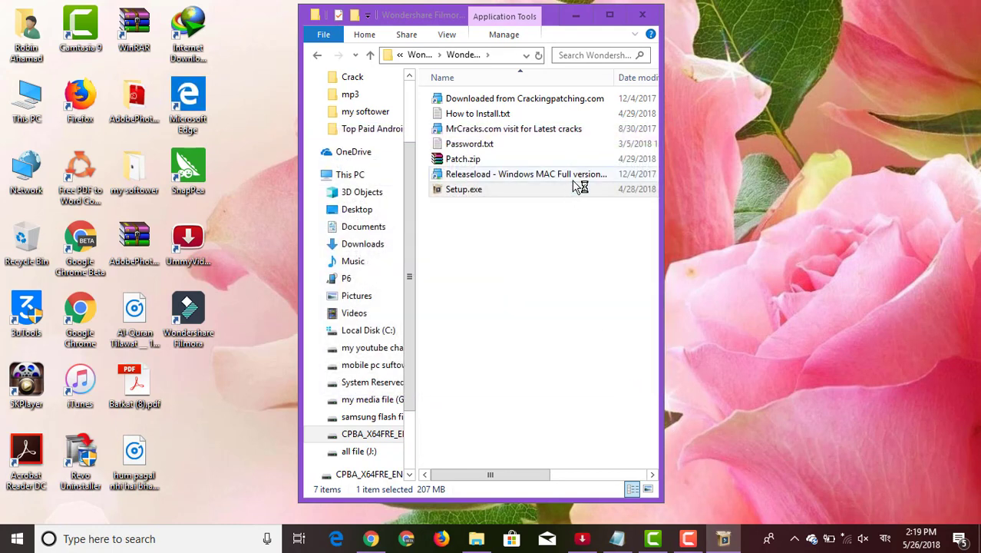
drag(427, 23, 618, 33)
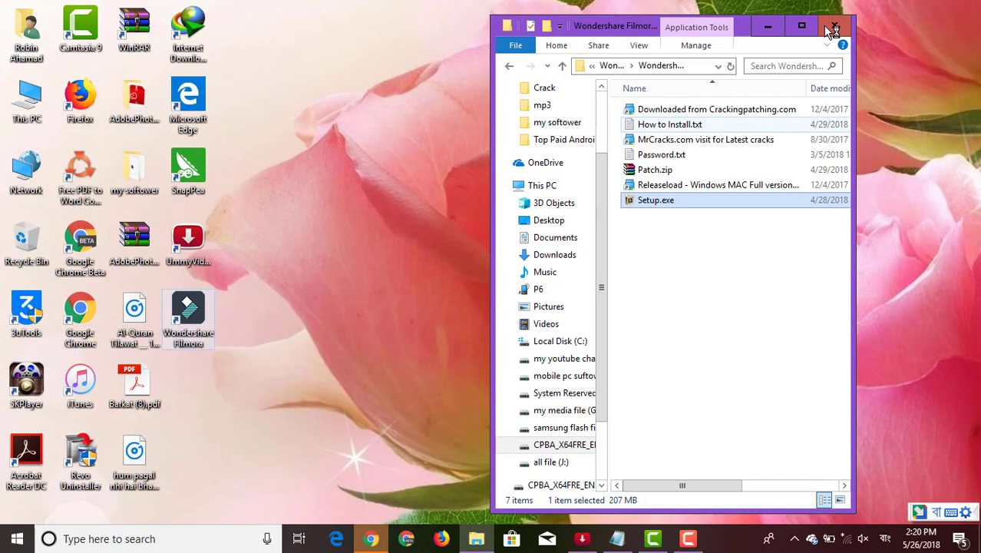
Launch Filmora from its desktop shortcut to the 16:9 Create New Movie screen, then select Patch.zip
double_click(201, 309)
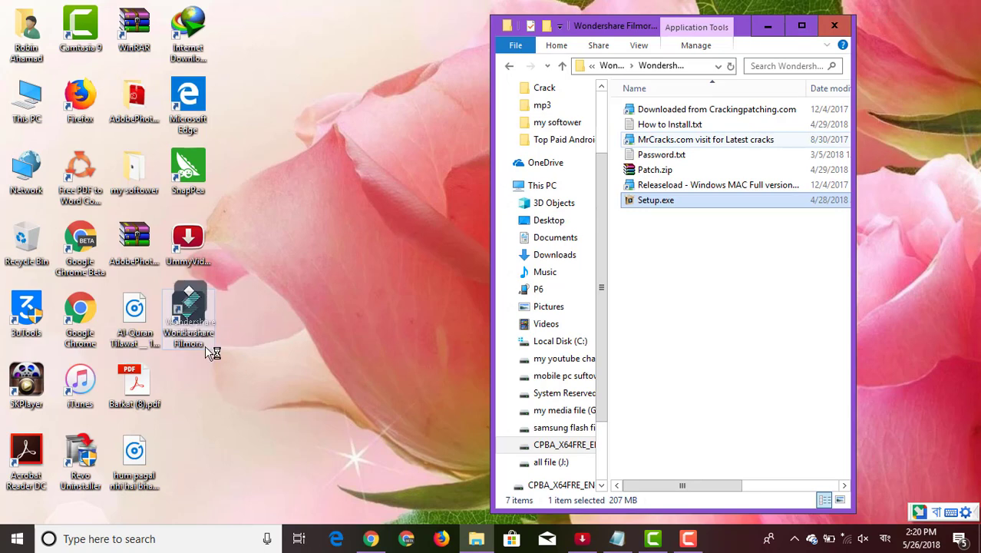
click(207, 326)
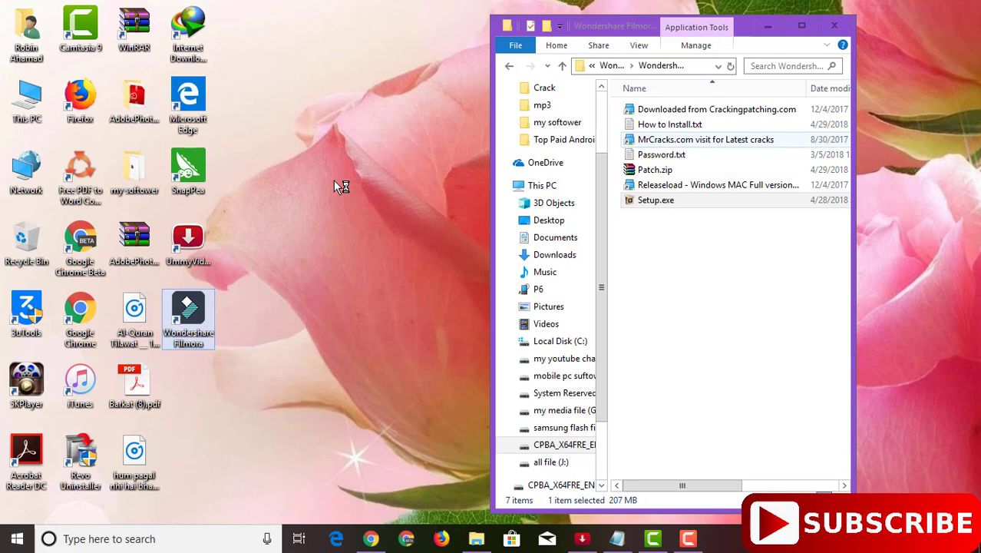
click(689, 540)
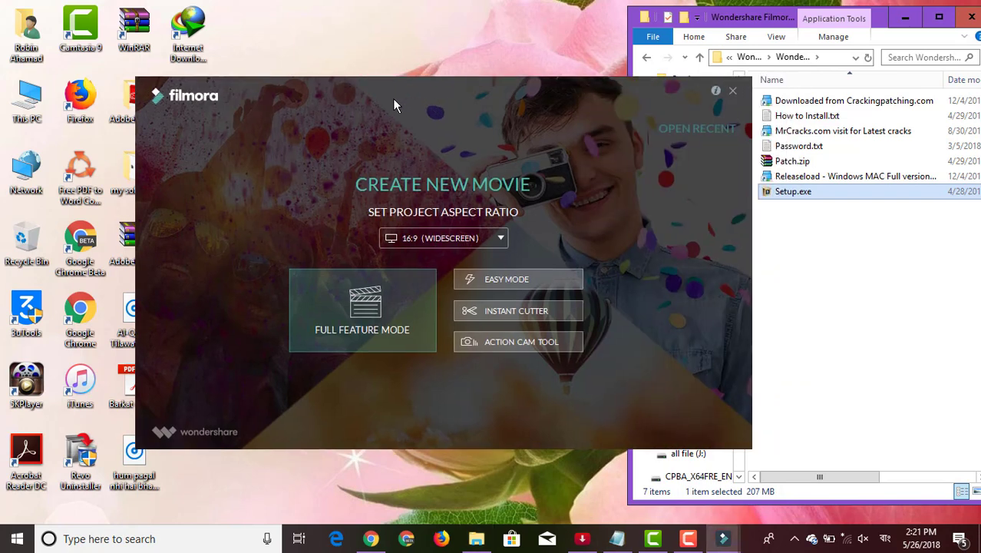
drag(393, 99, 320, 111)
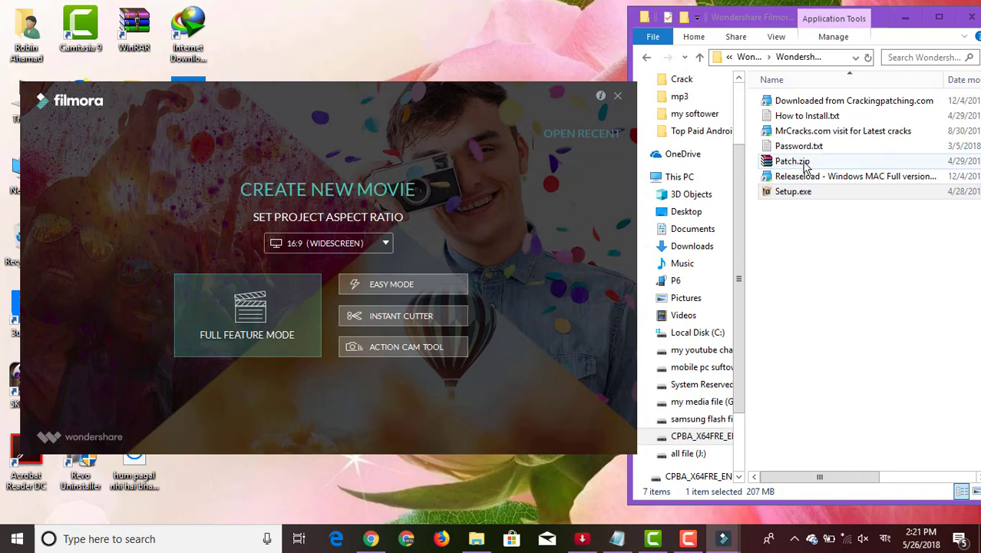
click(806, 167)
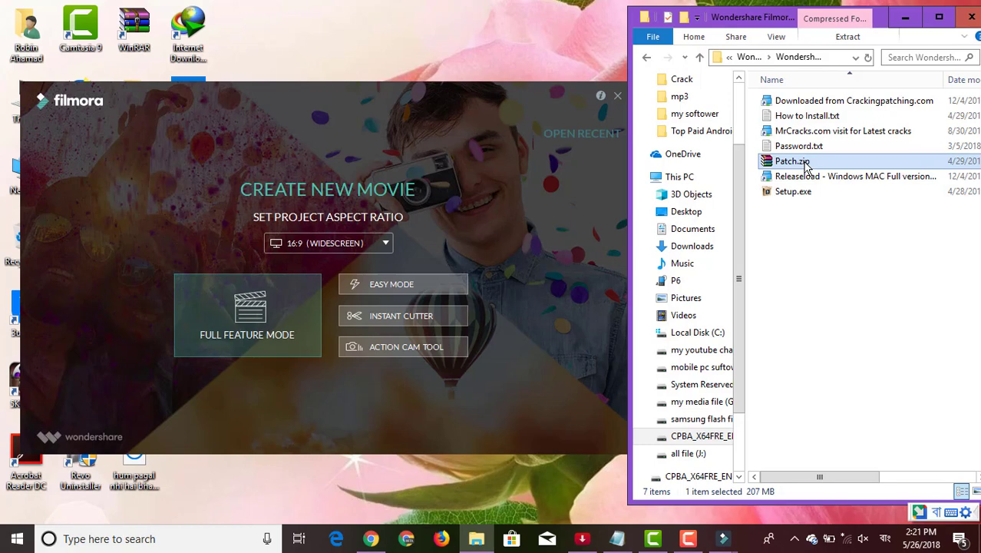
Extract Patch.zip with its archive password and open the nested Patch folder to show Patch.exe
right_click(806, 167)
click(838, 238)
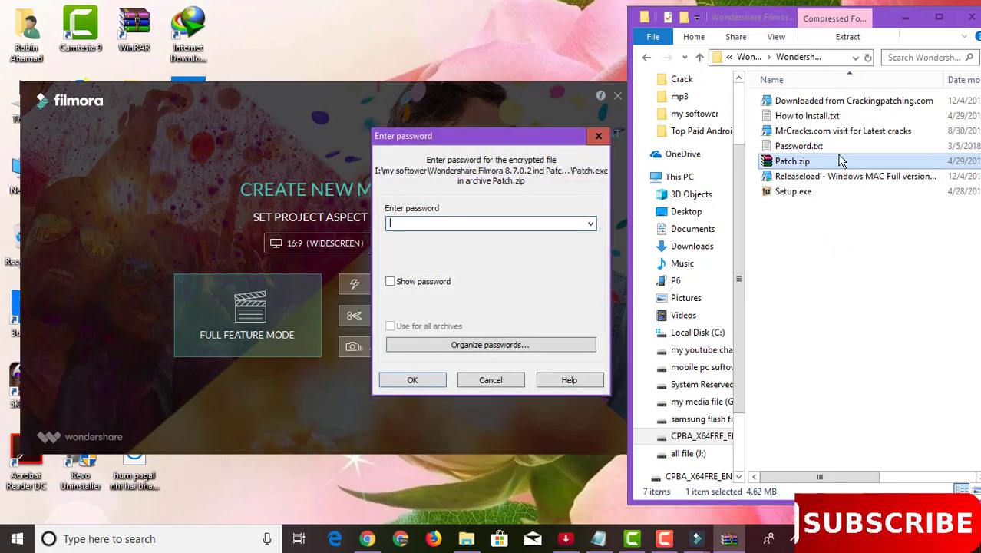
text(123)
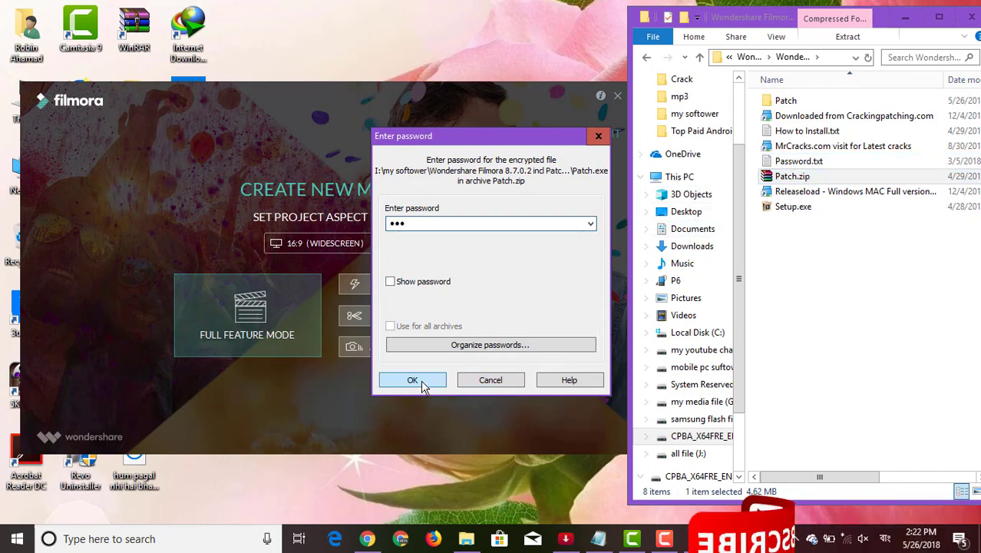
click(427, 380)
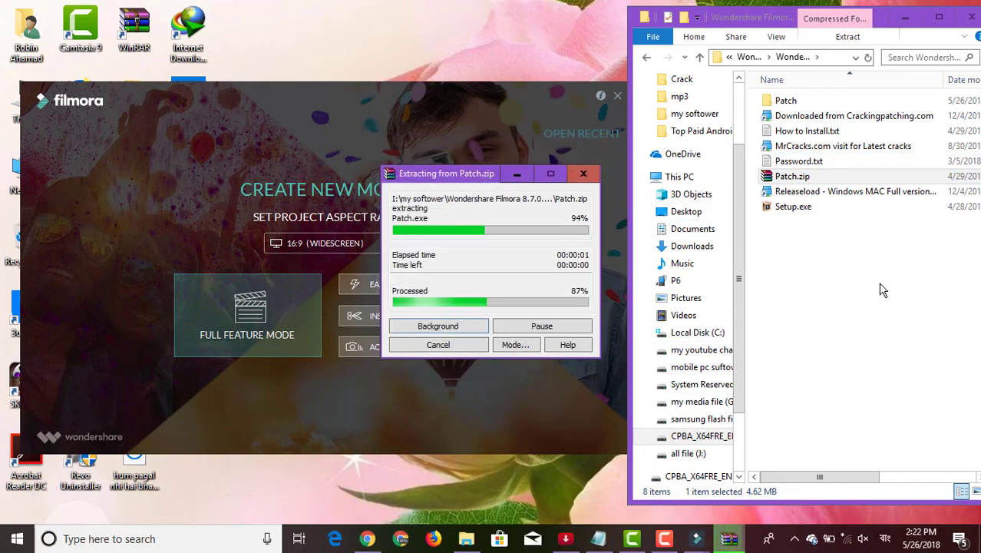
double_click(785, 104)
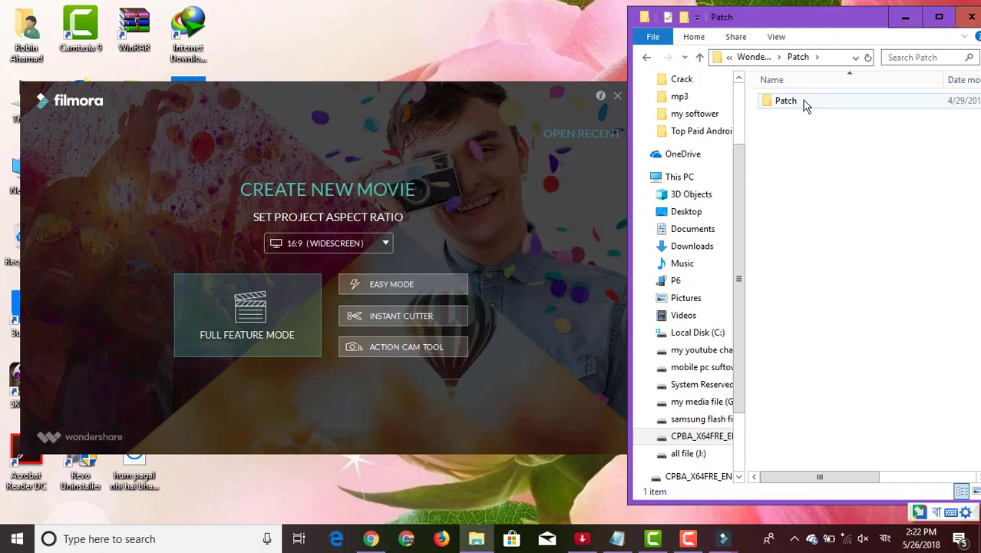
double_click(802, 101)
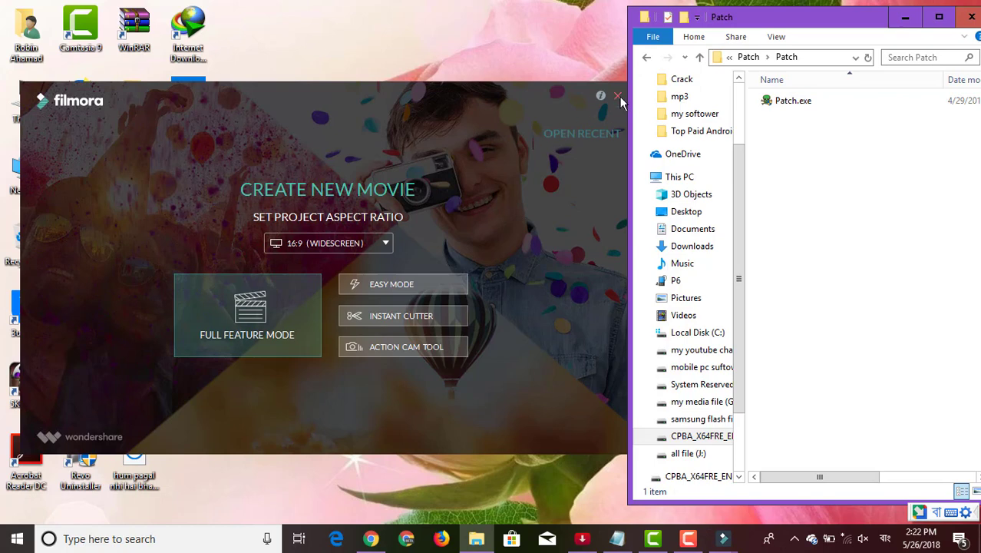
Run Patch.exe to install the Filmora 8.7.0.2 patch, ignoring the file-copy error, and finish the wizard
double_click(796, 106)
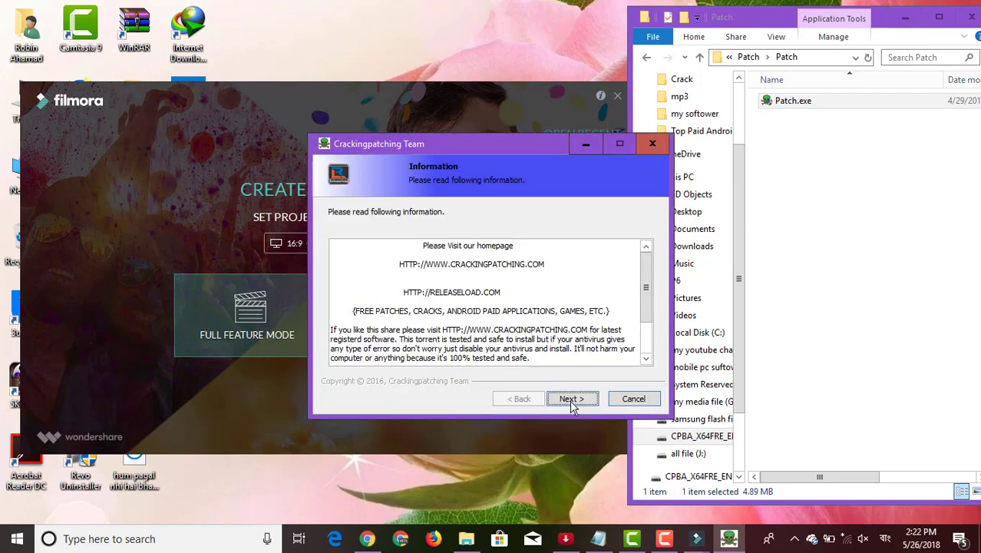
click(572, 398)
click(571, 398)
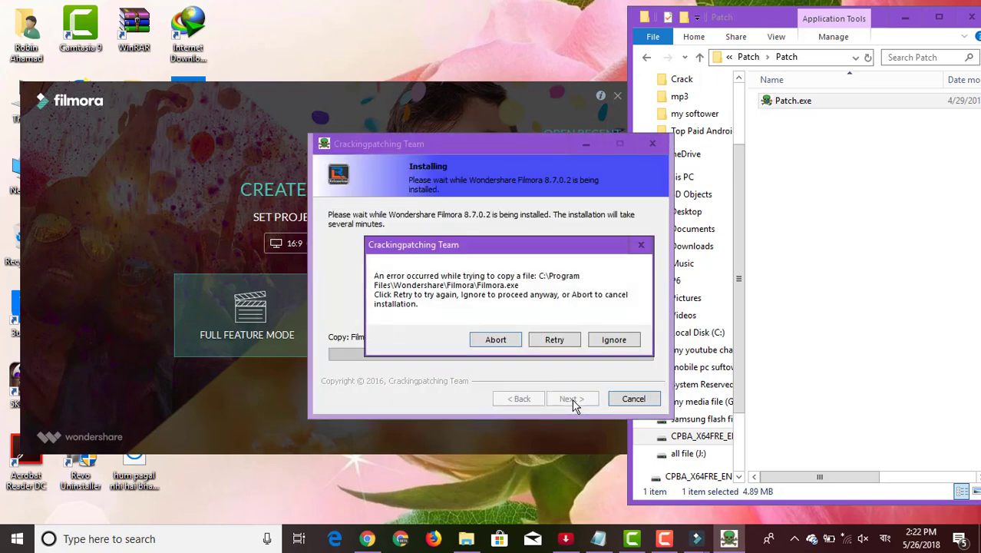
click(613, 340)
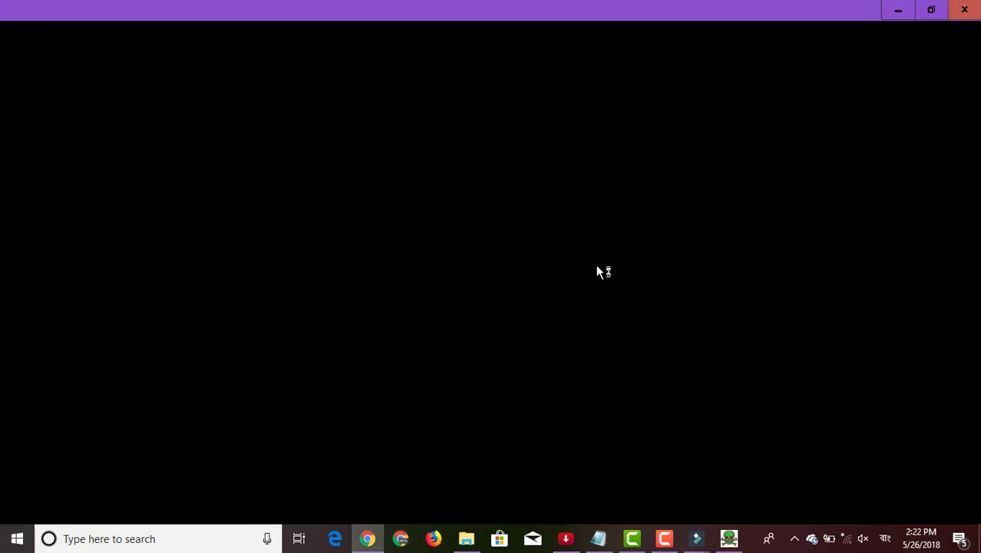
click(897, 11)
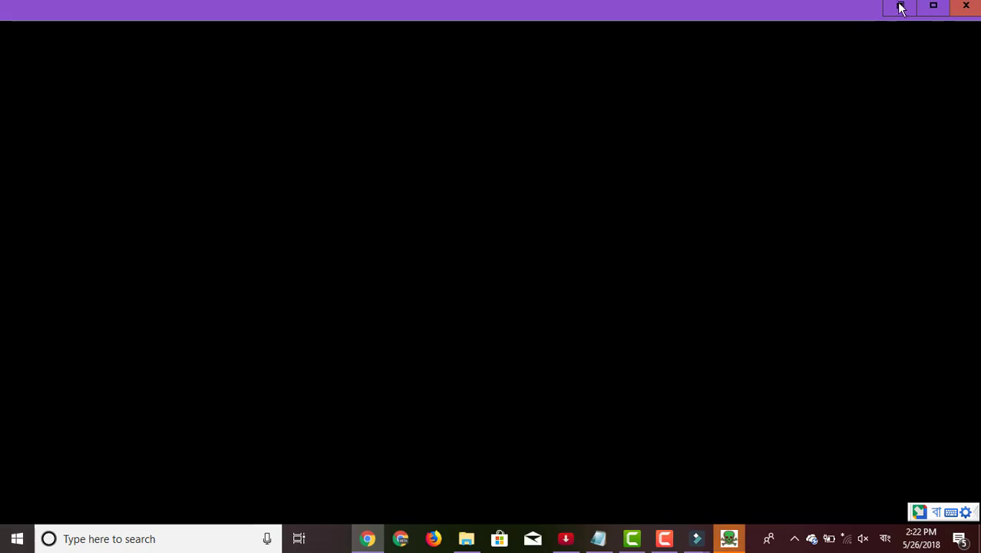
click(902, 7)
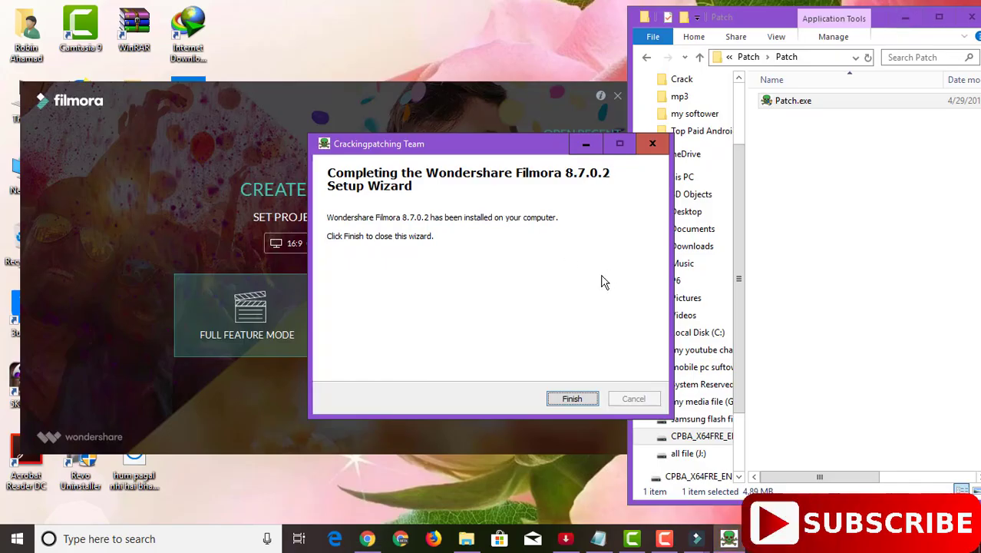
click(573, 399)
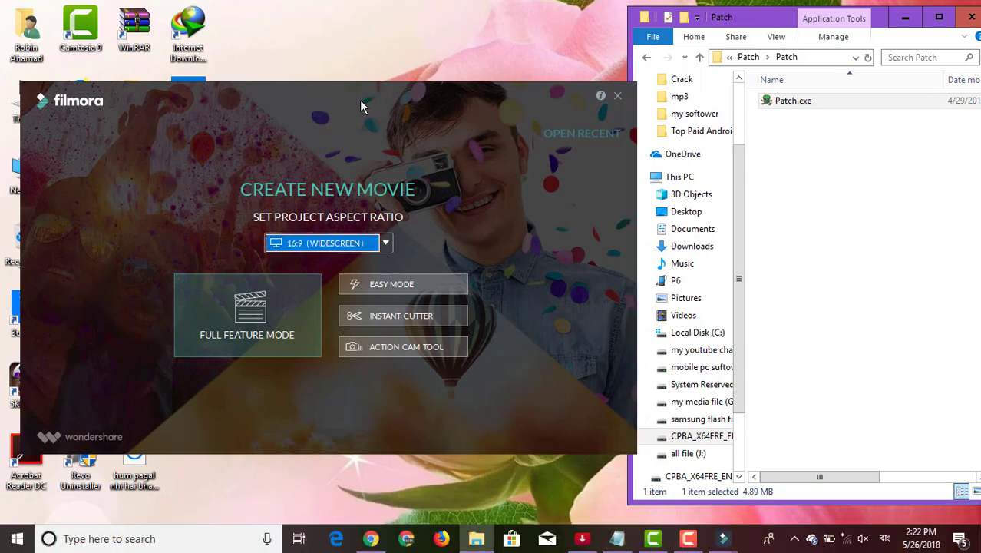
drag(356, 99, 415, 93)
Enter Full Feature Mode, dismiss the offline error and view the Record menu options
click(308, 317)
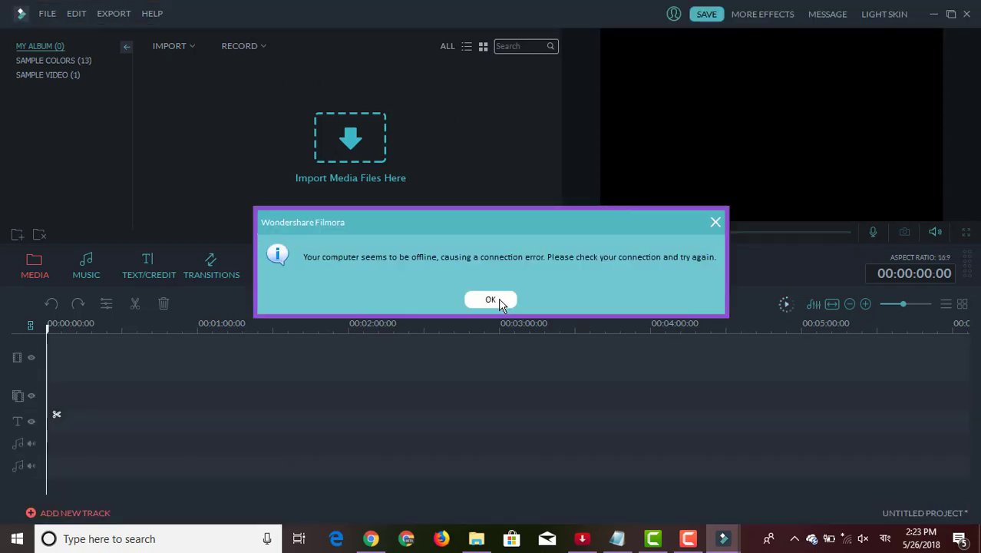
click(500, 299)
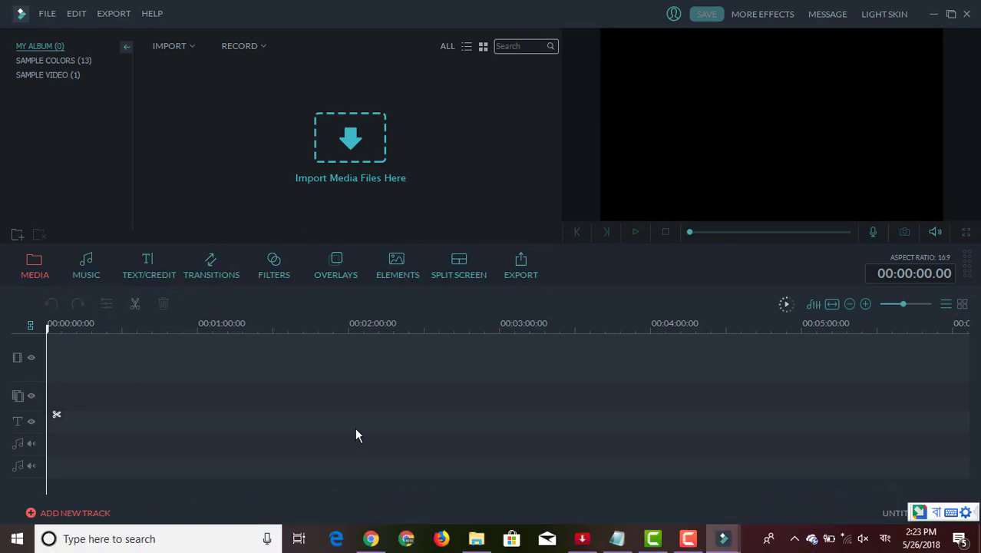
click(261, 46)
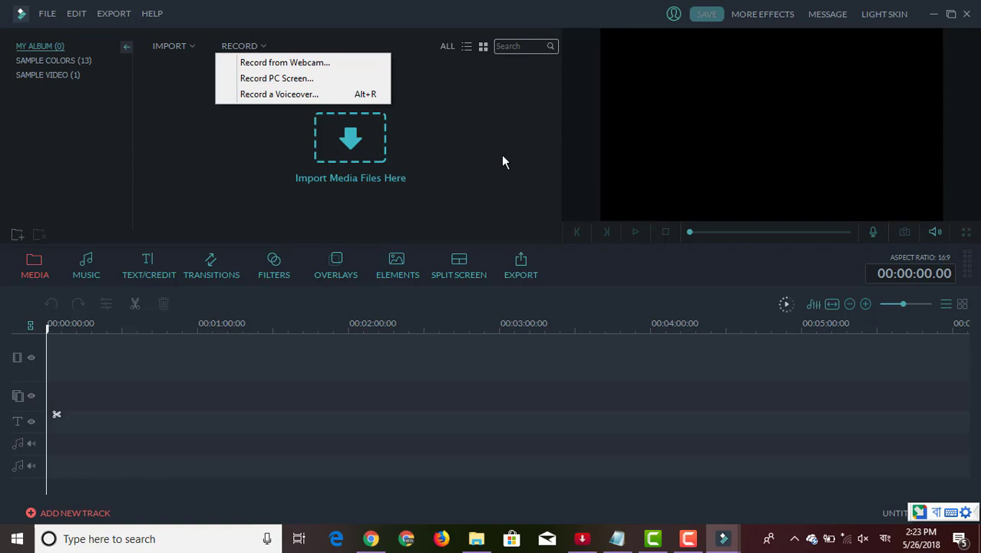
Close Filmora, dismiss its application error and run Patch.exe again
click(934, 15)
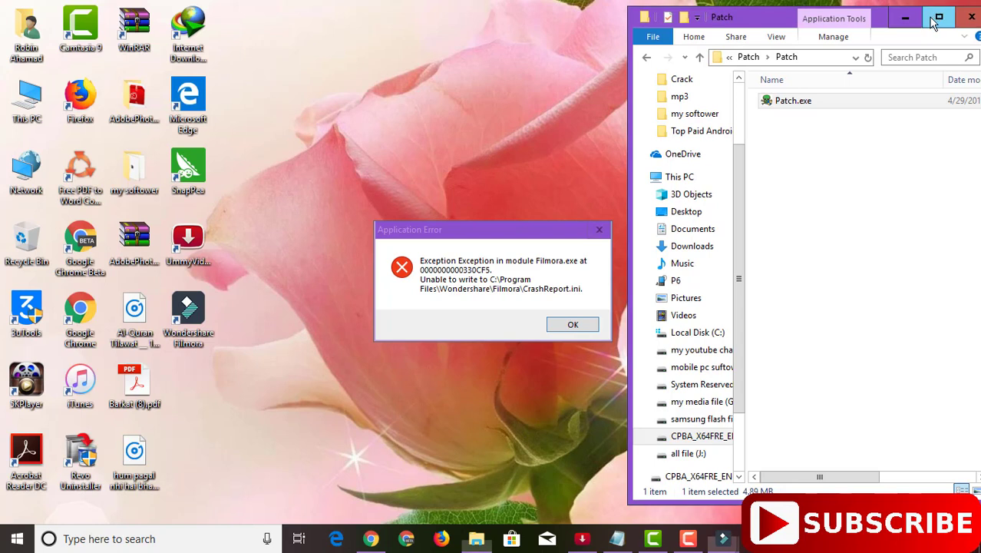
click(574, 327)
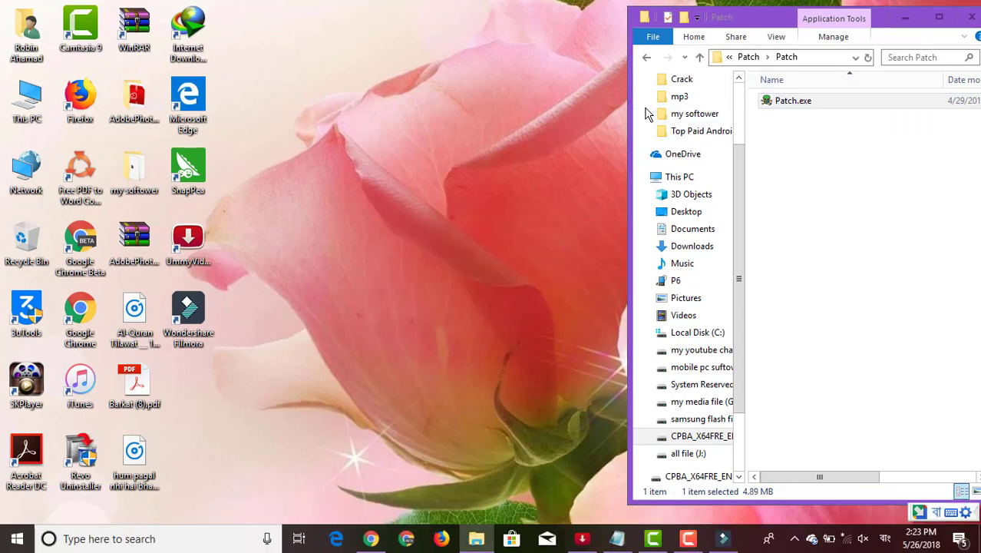
double_click(793, 106)
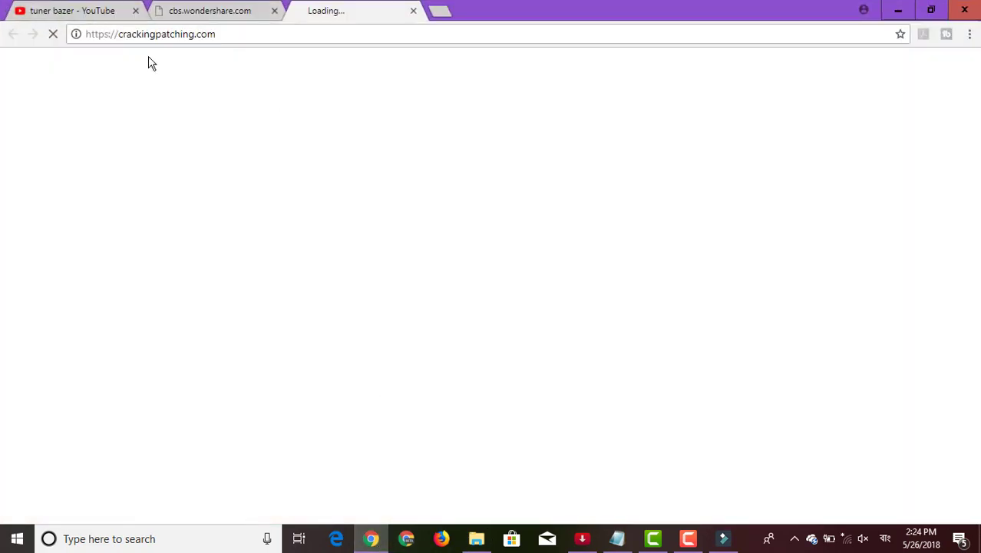
Show the YouTube channel's Videos page in Chrome, then bring up the screen recorder
click(89, 14)
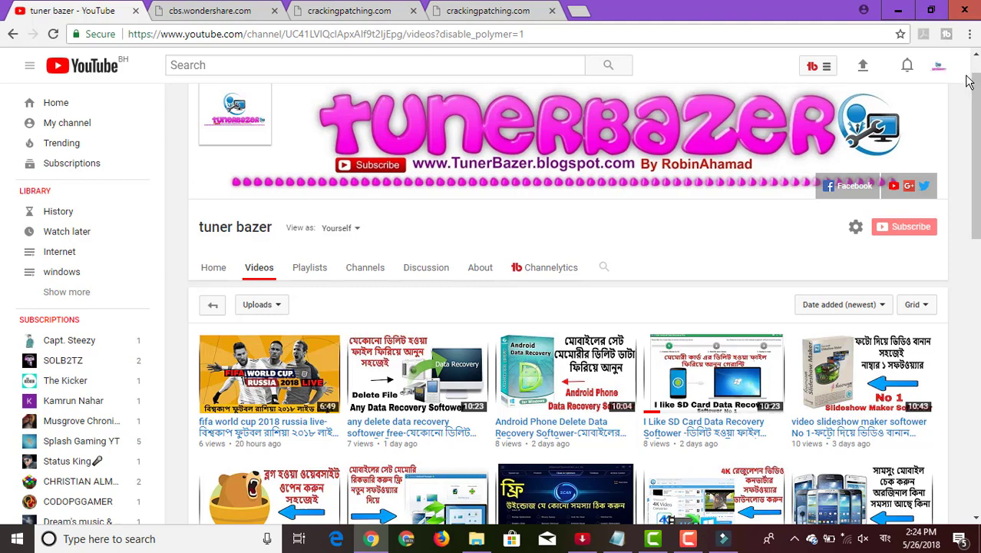
click(691, 538)
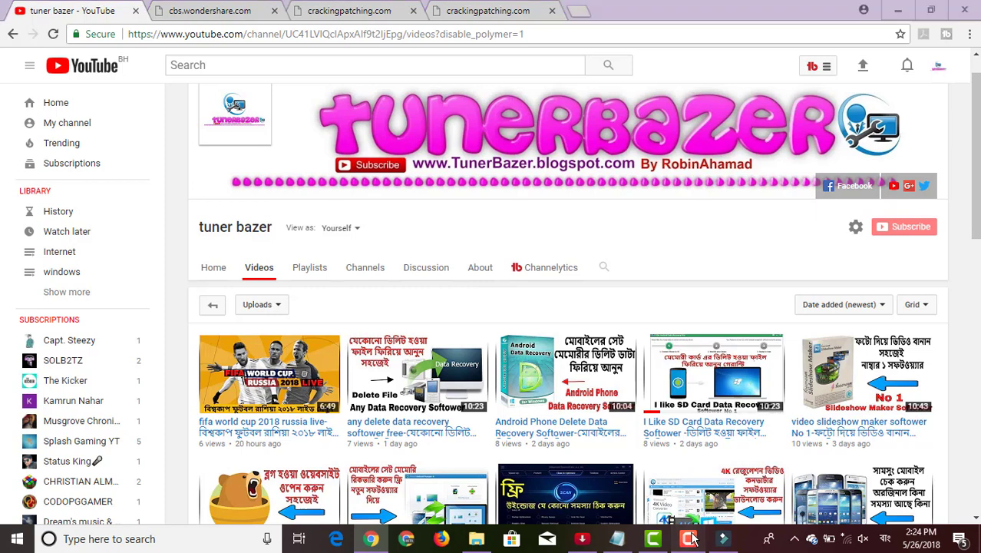